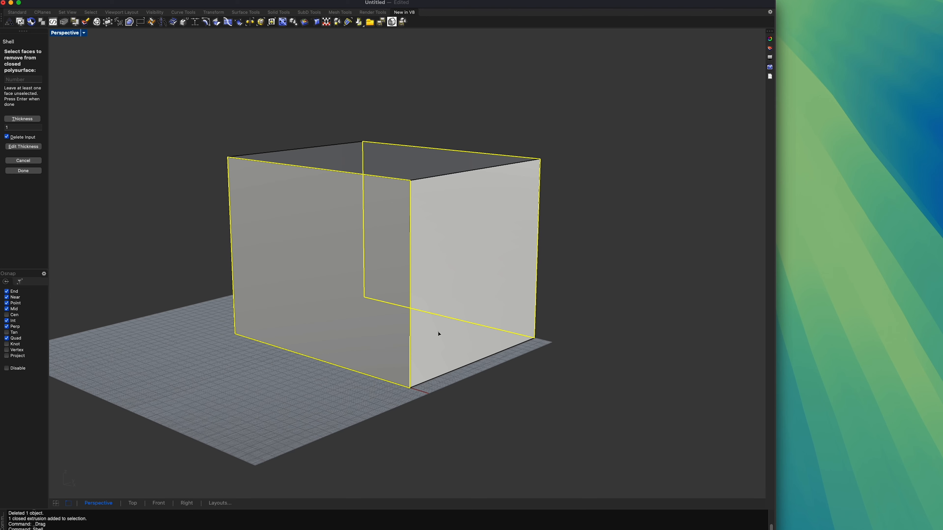
Try to shell the box at thickness 1 with two opposite side faces removed, and undo the shell.
{"action": "left_click", "coordinate": [438, 333]}
{"action": "key", "text": "Return"}
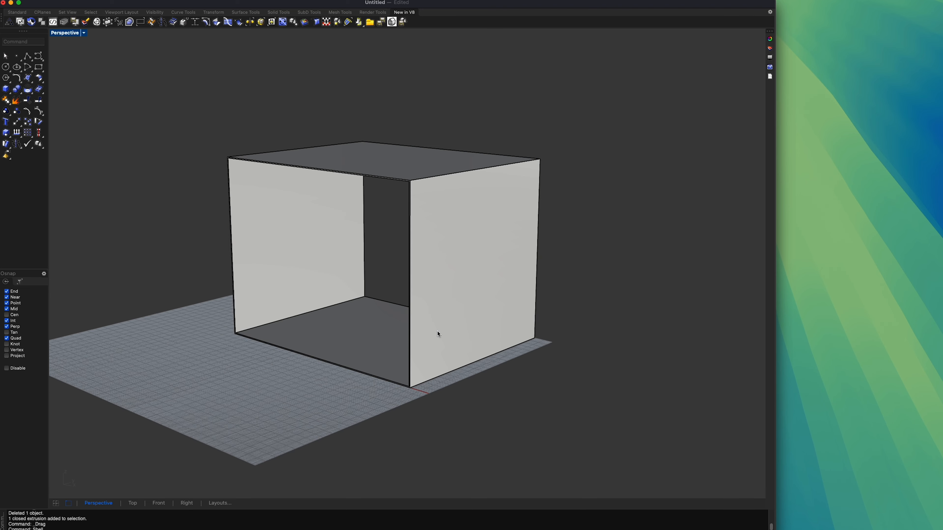
{"action": "right_click_drag", "start_coordinate": [469, 275], "coordinate": [467, 306]}
{"action": "key", "text": "super+z"}
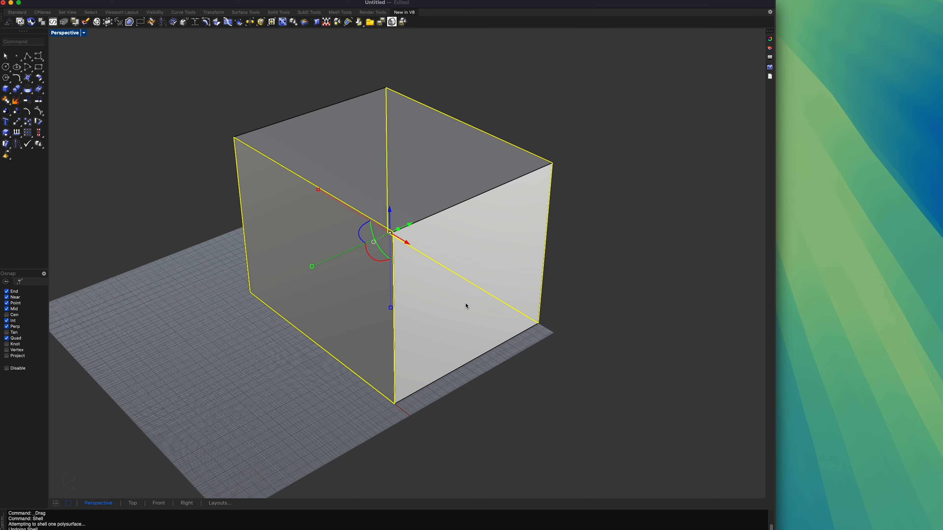
Shell the box with a wall thickness of 2.3, removing only its top face.
{"action": "left_click", "coordinate": [608, 232]}
{"action": "right_click_drag", "start_coordinate": [598, 281], "coordinate": [600, 283]}
{"action": "type", "text": "shell"}
{"action": "key", "text": "Return"}
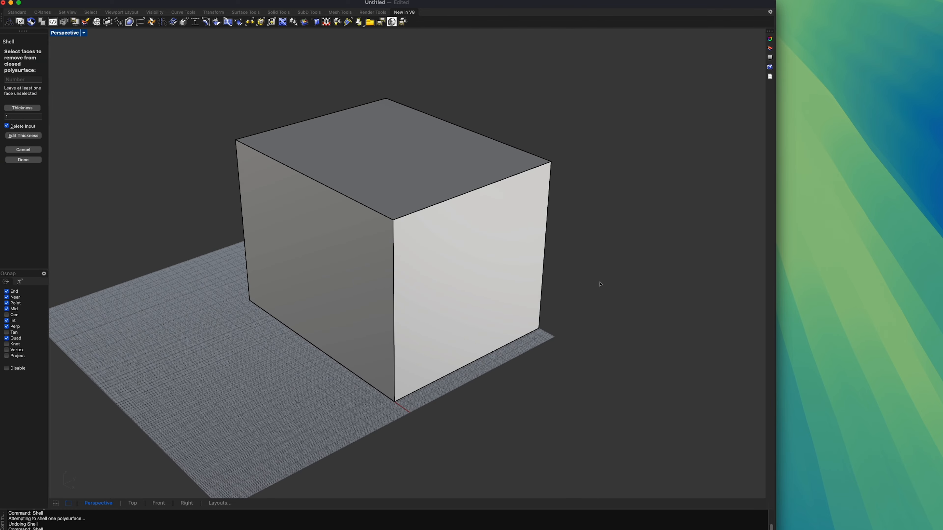
{"action": "left_click", "coordinate": [29, 117]}
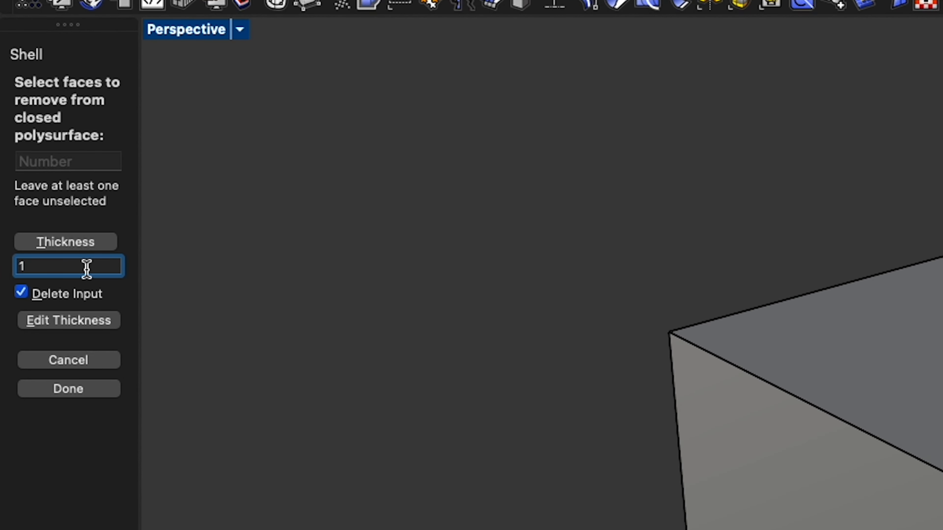
{"action": "type", "text": "2.3"}
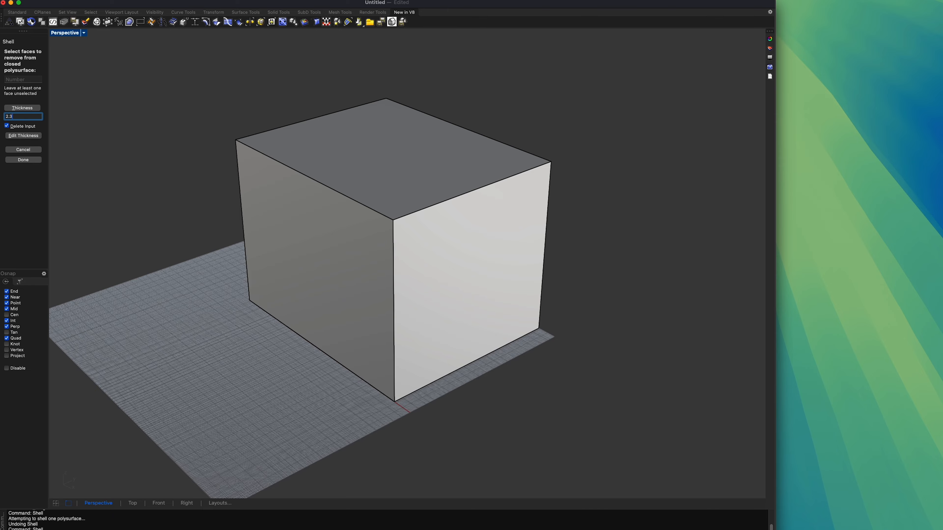
{"action": "right_click_drag", "start_coordinate": [403, 128], "coordinate": [414, 190]}
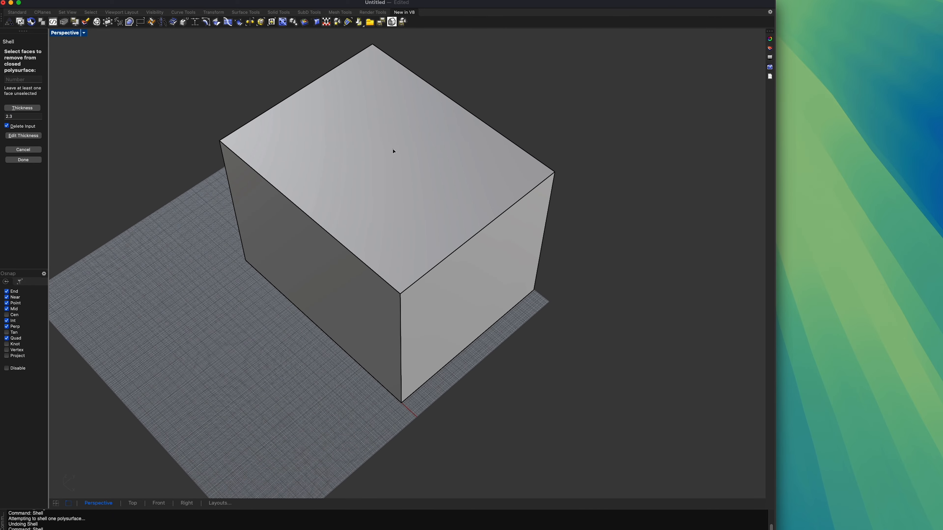
{"action": "left_click", "coordinate": [405, 149]}
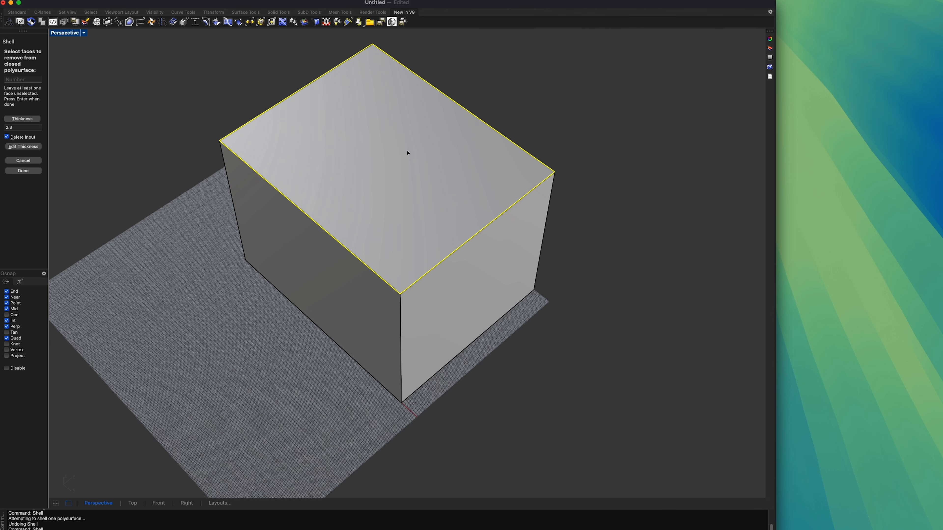
{"action": "right_click_drag", "start_coordinate": [407, 153], "coordinate": [395, 179]}
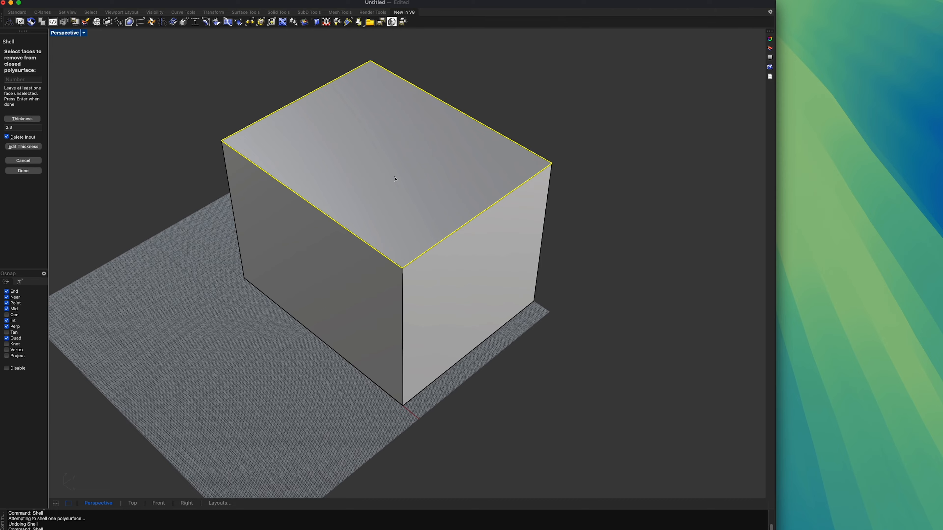
{"action": "key", "text": "Return"}
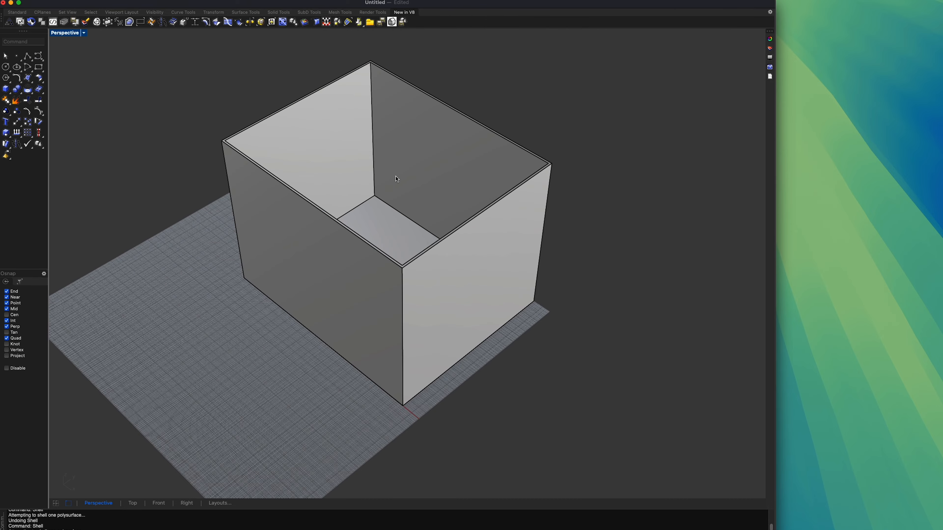
Try FilletEdge with radius 10 on one outer vertical corner edge of the open box, and cancel it.
{"action": "right_click_drag", "start_coordinate": [397, 179], "coordinate": [410, 234]}
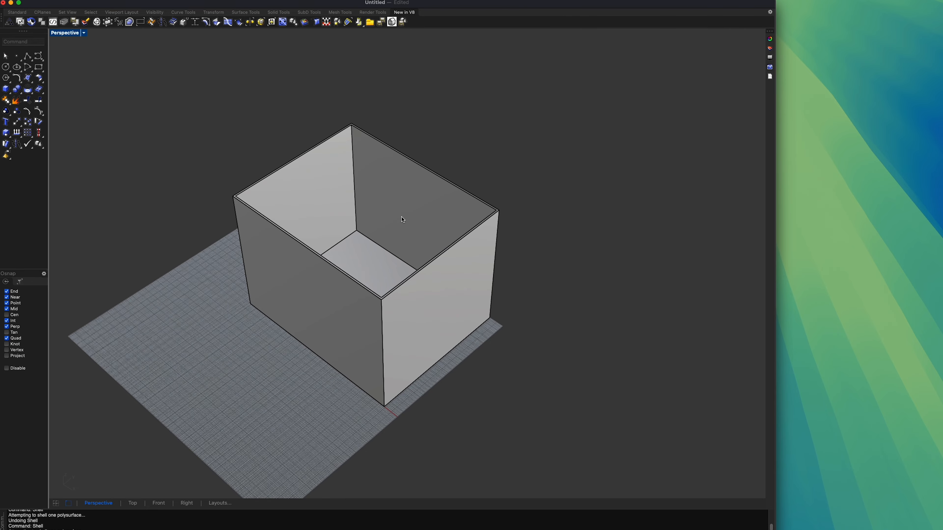
{"action": "mouse_move", "coordinate": [372, 307]}
{"action": "right_mouse_down"}
{"action": "mouse_move", "coordinate": [375, 333]}
{"action": "mouse_move", "coordinate": [362, 299]}
{"action": "mouse_move", "coordinate": [381, 309]}
{"action": "right_mouse_up"}
{"action": "type", "text": "FilletEdge"}
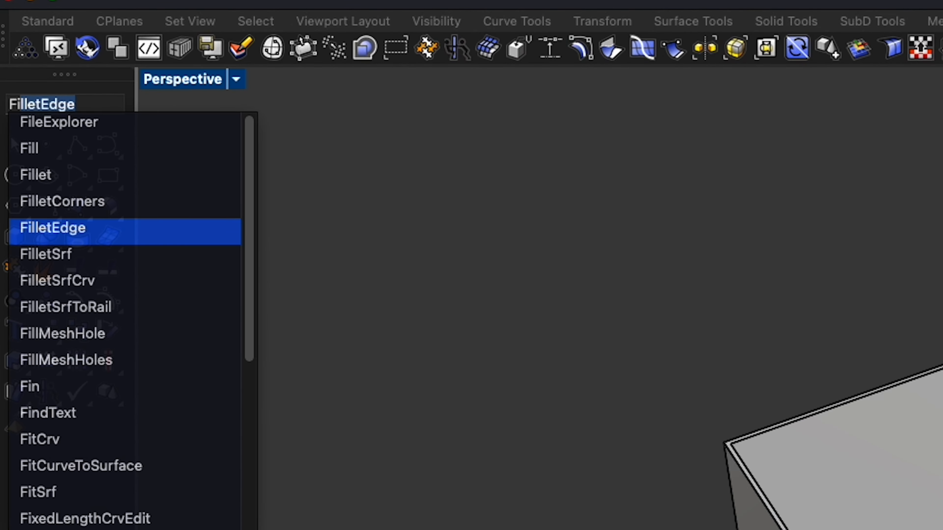
{"action": "key", "text": "Return"}
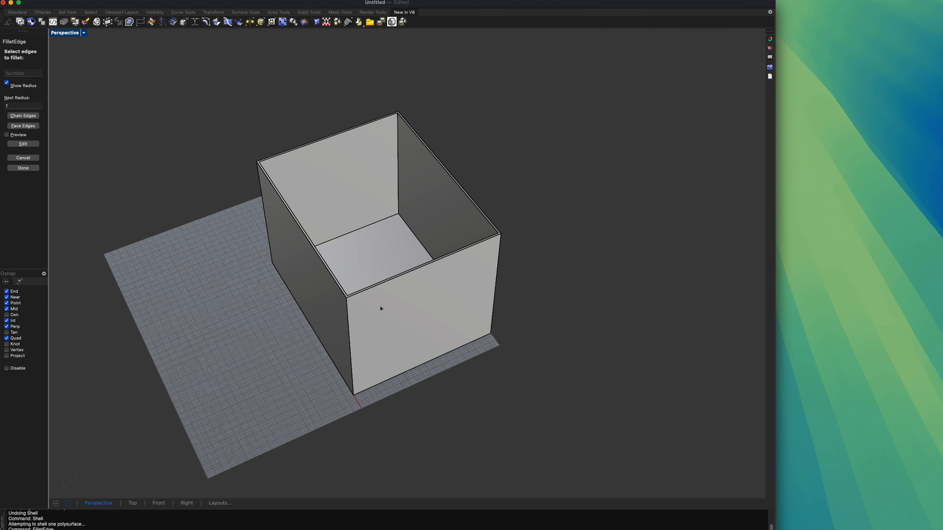
{"action": "type", "text": "10"}
{"action": "key", "text": "Return"}
{"action": "left_click", "coordinate": [348, 325]}
{"action": "right_click_drag", "start_coordinate": [411, 327], "coordinate": [231, 335]}
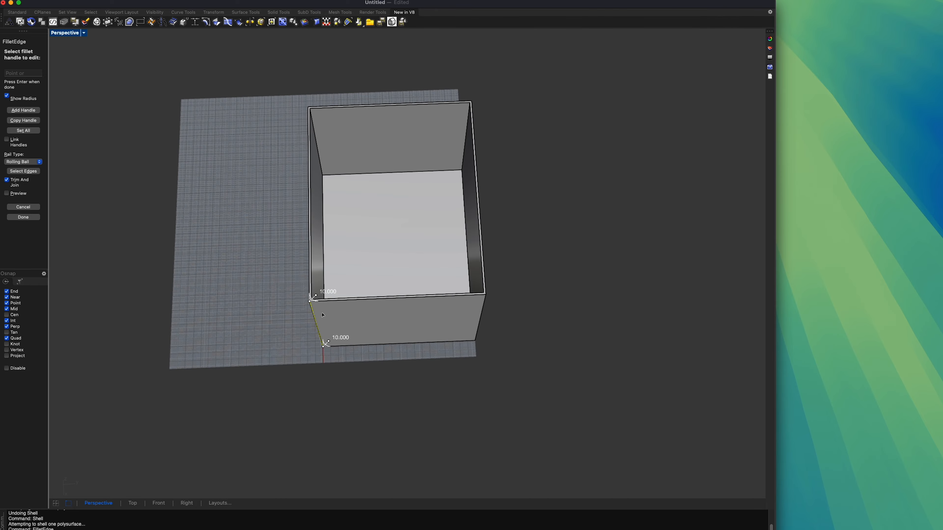
{"action": "scroll", "coordinate": [298, 292], "scroll_direction": "up", "scroll_amount": 10}
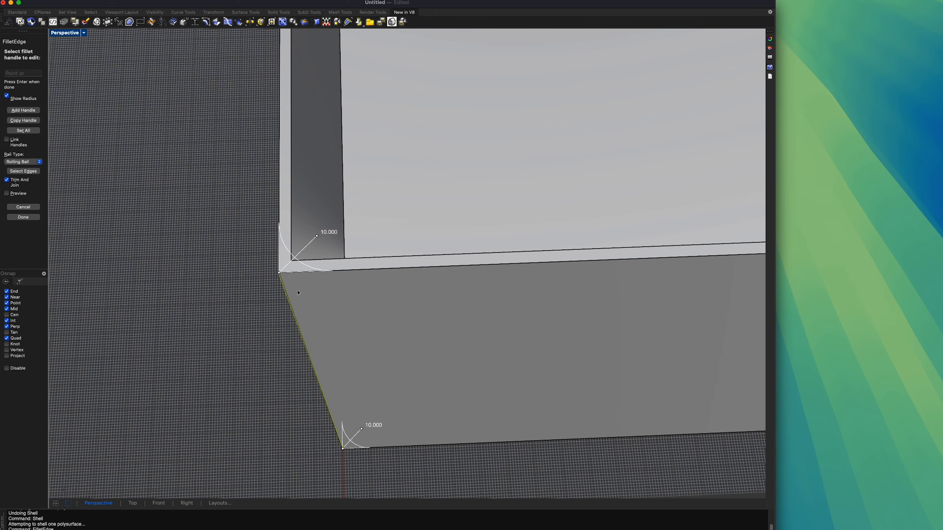
{"action": "scroll", "coordinate": [300, 261], "scroll_direction": "up", "scroll_amount": 10}
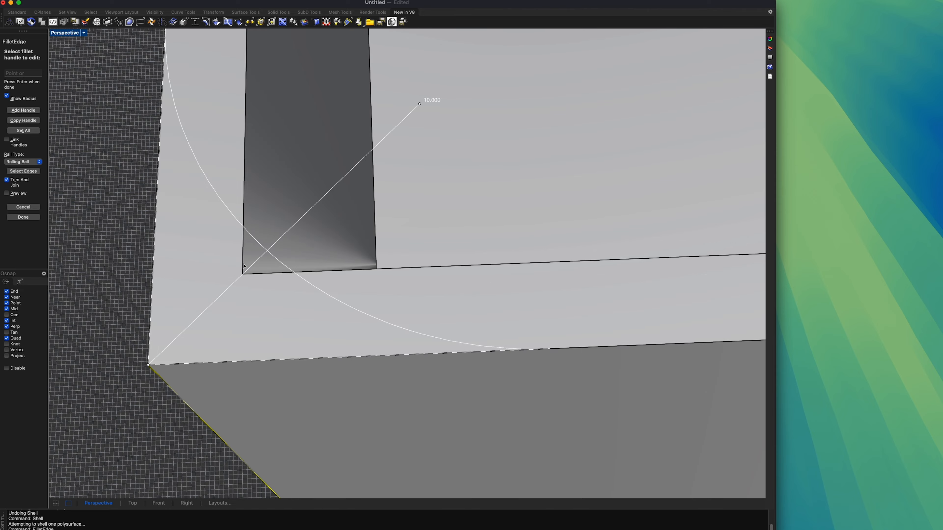
{"action": "right_click_drag", "start_coordinate": [296, 274], "coordinate": [335, 233]}
{"action": "scroll", "coordinate": [335, 233], "scroll_direction": "down", "scroll_amount": 8}
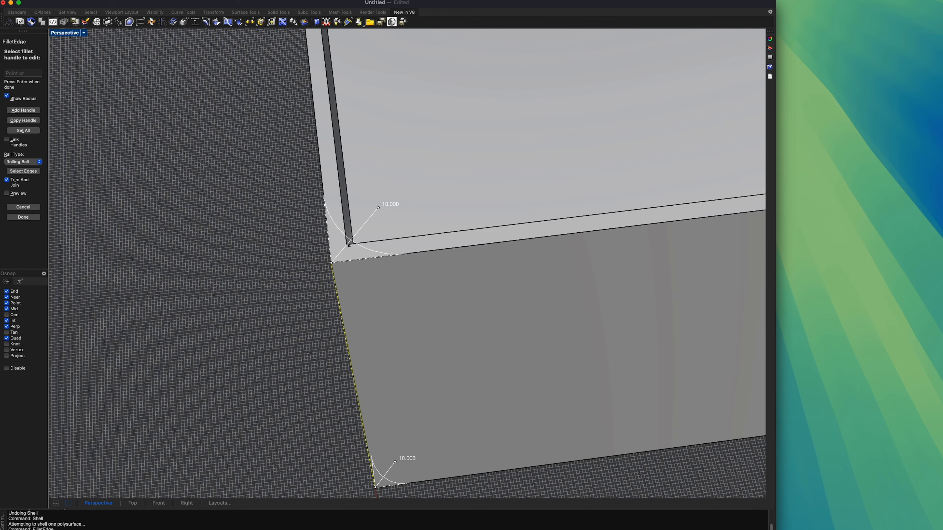
{"action": "key", "text": "Escape"}
Fillet both the outer and inner vertical edges of one box corner with a radius of 10.
{"action": "right_click_drag", "start_coordinate": [348, 245], "coordinate": [237, 219]}
{"action": "scroll", "coordinate": [324, 223], "scroll_direction": "up", "scroll_amount": 8}
{"action": "scroll", "coordinate": [330, 234], "scroll_direction": "down", "scroll_amount": 8}
{"action": "right_click", "coordinate": [332, 242]}
{"action": "left_click", "coordinate": [328, 241]}
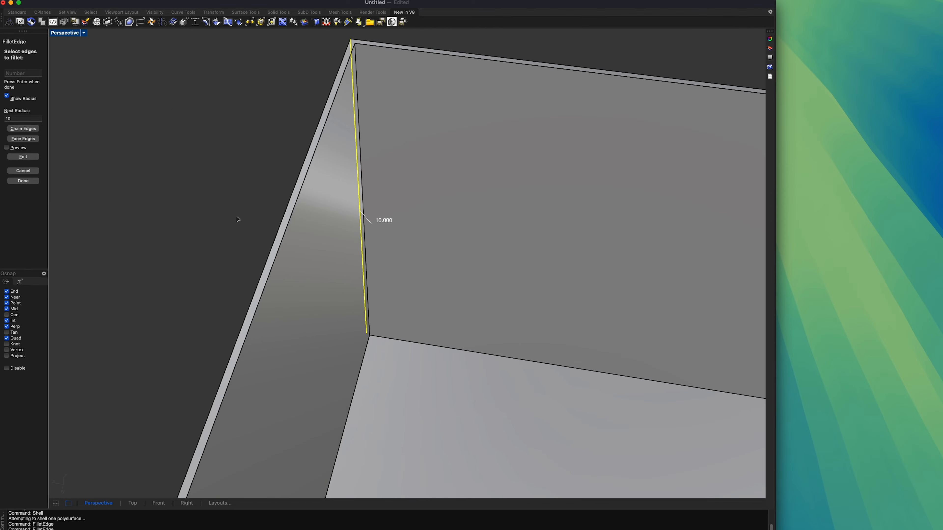
{"action": "left_click", "coordinate": [357, 77]}
{"action": "right_click_drag", "start_coordinate": [357, 77], "coordinate": [419, 142]}
{"action": "right_click", "coordinate": [419, 142]}
{"action": "scroll", "coordinate": [323, 208], "scroll_direction": "up", "scroll_amount": 6}
{"action": "right_click_drag", "start_coordinate": [323, 219], "coordinate": [347, 242]}
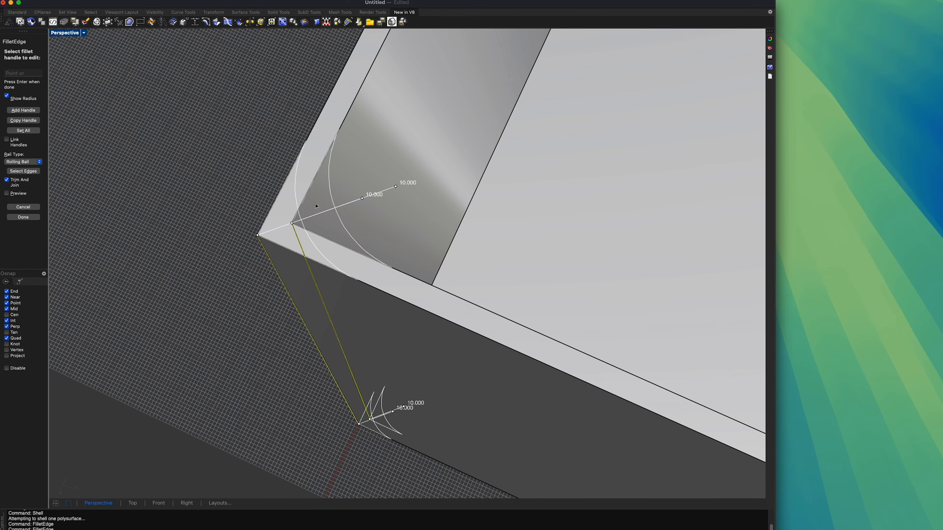
{"action": "right_click", "coordinate": [315, 134]}
Undo the corner fillet and the shell to restore the solid box, and deselect everything.
{"action": "scroll", "coordinate": [427, 190], "scroll_direction": "down", "scroll_amount": 8}
{"action": "right_click_drag", "start_coordinate": [427, 191], "coordinate": [496, 108]}
{"action": "scroll", "coordinate": [511, 71], "scroll_direction": "down", "scroll_amount": 4}
{"action": "key", "text": "super+z"}
{"action": "key", "text": "super+z"}
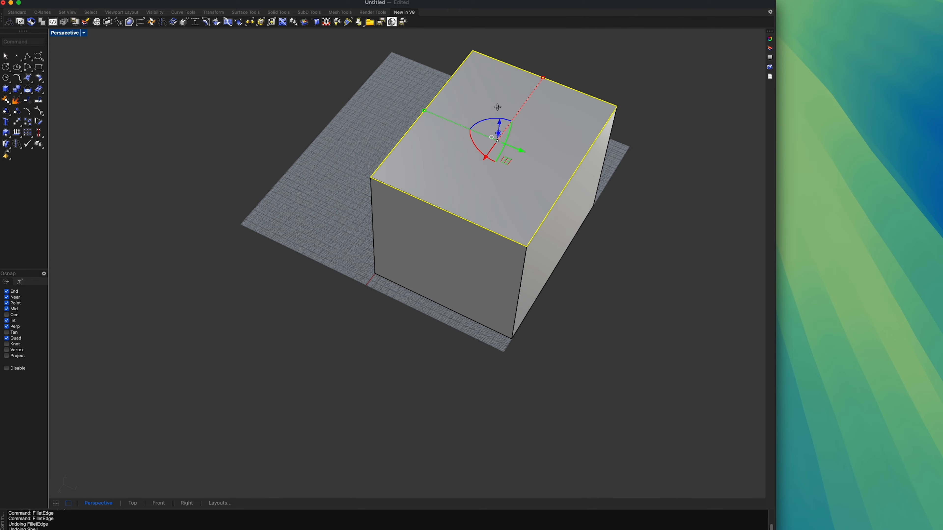
{"action": "left_click", "coordinate": [538, 65]}
Fillet the two vertical corner edges on one side of the solid box.
{"action": "scroll", "coordinate": [538, 66], "scroll_direction": "up", "scroll_amount": 5}
{"action": "right_click_drag", "start_coordinate": [535, 70], "coordinate": [440, 146]}
{"action": "scroll", "coordinate": [441, 119], "scroll_direction": "down", "scroll_amount": 4}
{"action": "type", "text": "FilletEdge"}
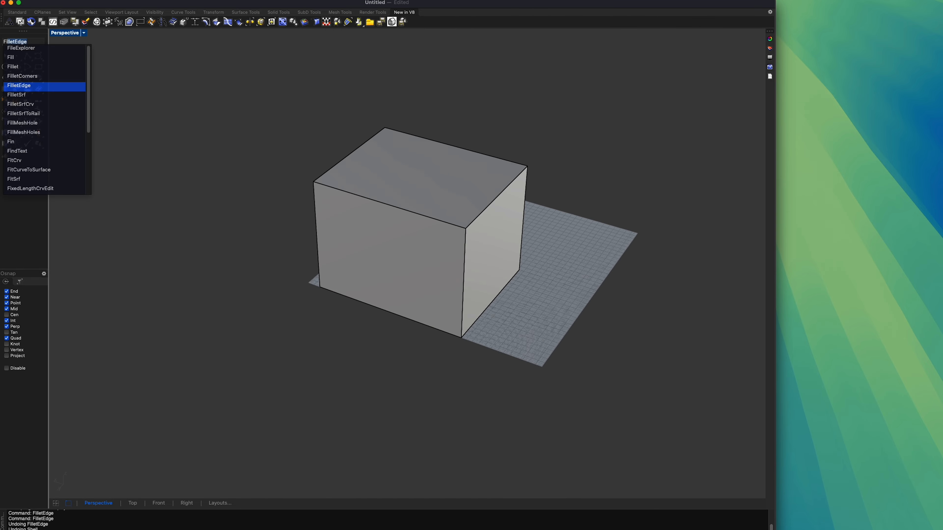
{"action": "key", "text": "Return"}
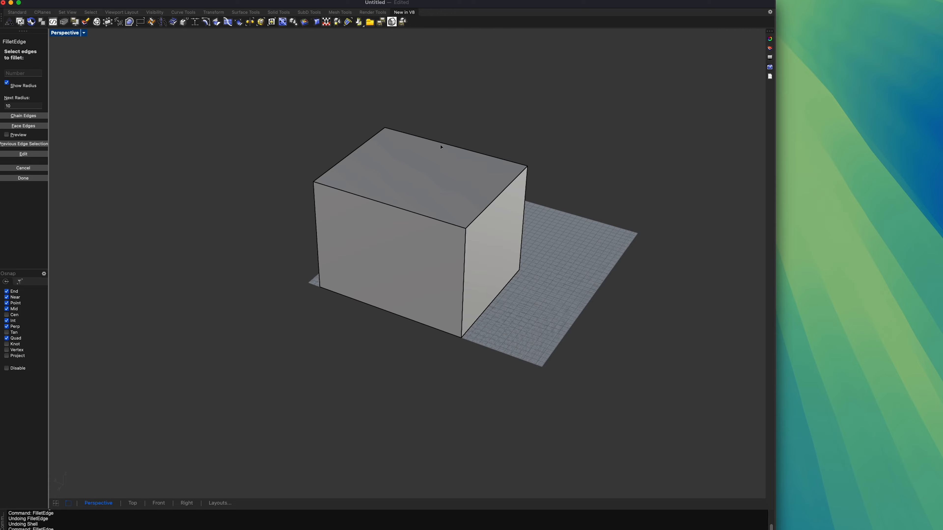
{"action": "right_click_drag", "start_coordinate": [439, 146], "coordinate": [479, 322]}
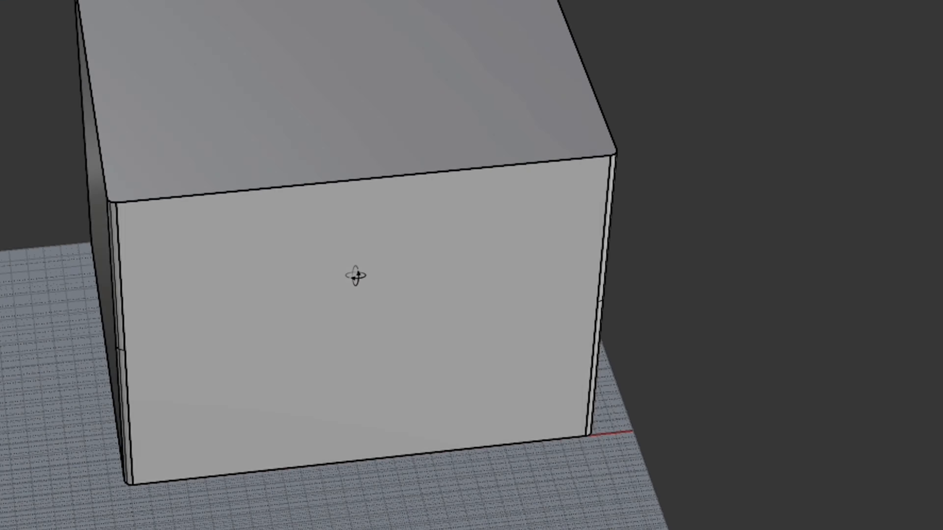
{"action": "right_click_drag", "start_coordinate": [355, 276], "coordinate": [798, 123]}
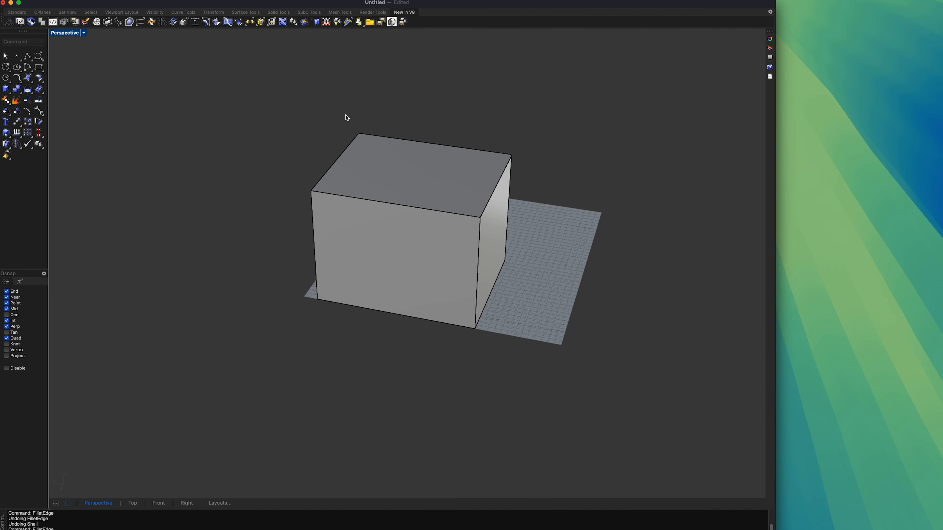
Fillet the two vertical corner edges on the opposite side of the box with a larger radius, and undo that fillet.
{"action": "right_click_drag", "start_coordinate": [459, 89], "coordinate": [485, 213]}
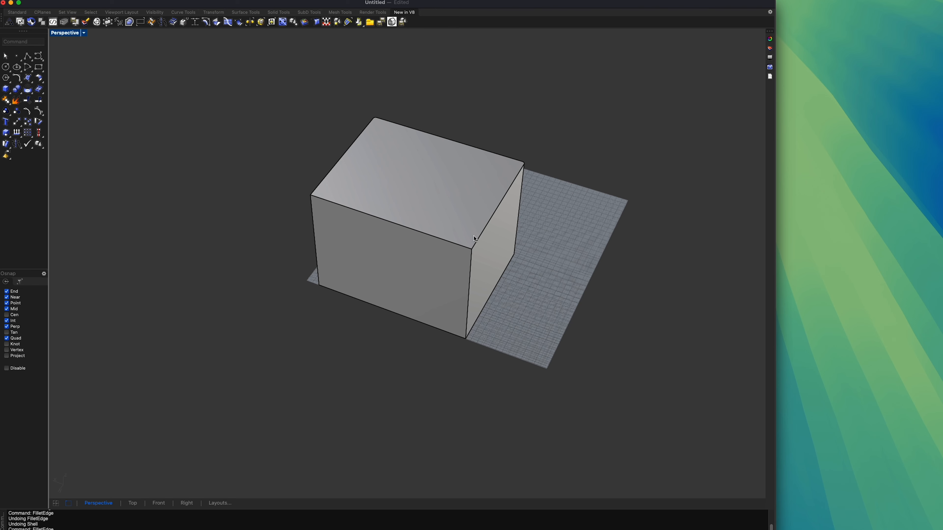
{"action": "type", "text": "FilletEdge"}
{"action": "key", "text": "Return"}
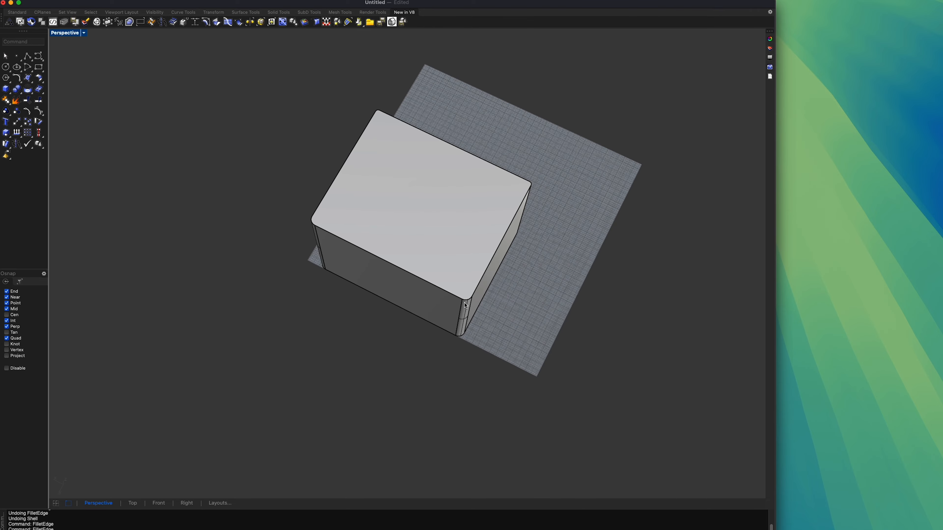
{"action": "scroll", "coordinate": [466, 305], "scroll_direction": "up", "scroll_amount": 5}
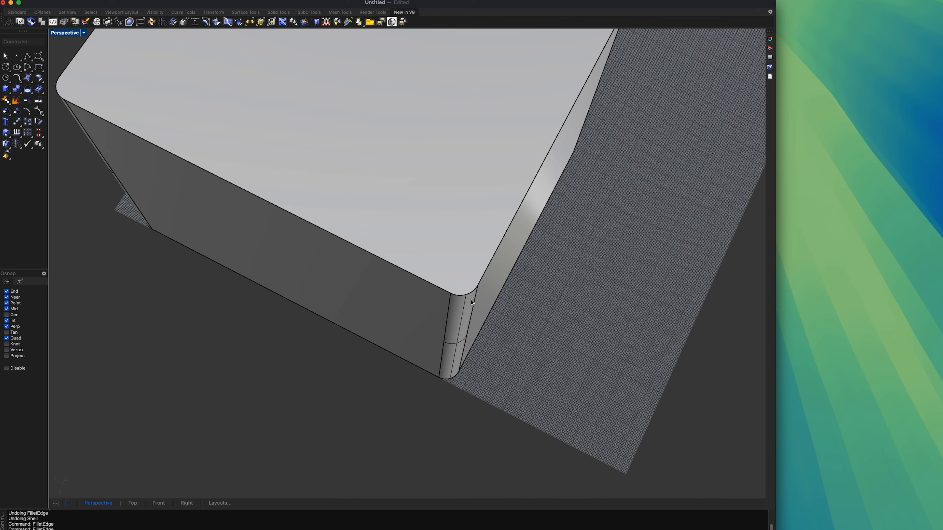
{"action": "key", "text": "super+z"}
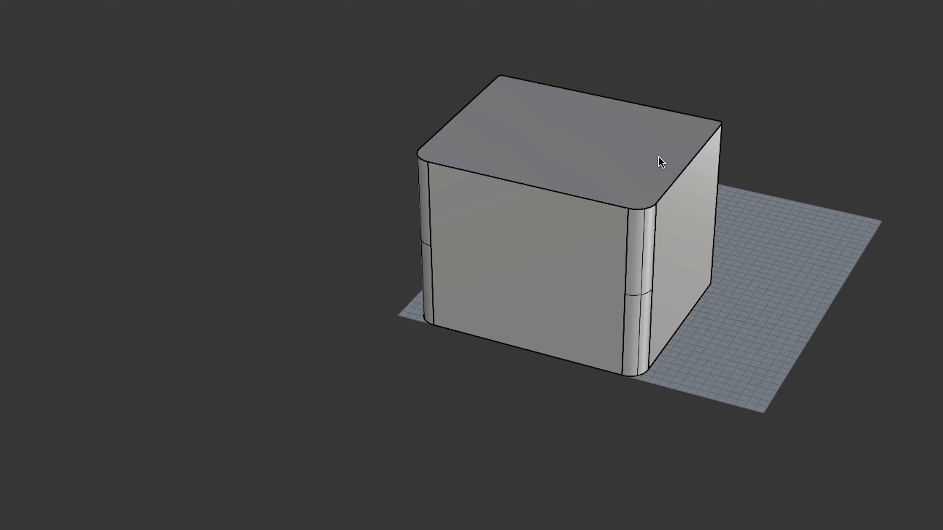
Fillet two opposite bottom edges of the box with a radius of 20.
{"action": "scroll", "coordinate": [661, 162], "scroll_direction": "up", "scroll_amount": 4}
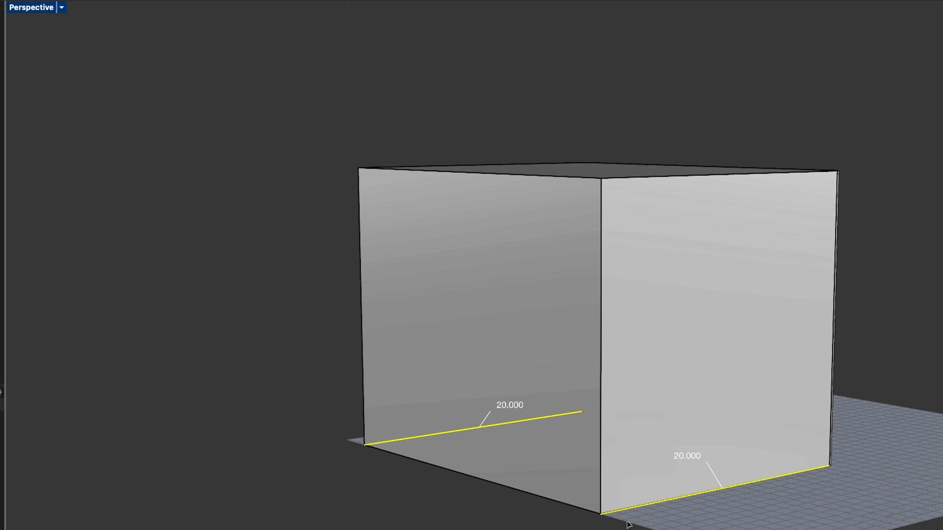
{"action": "right_click_drag", "start_coordinate": [628, 525], "coordinate": [715, 505]}
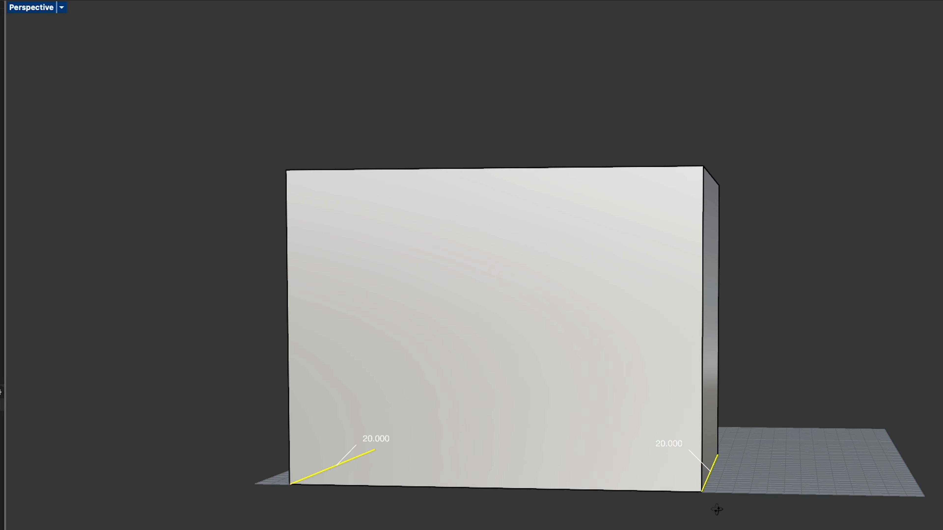
{"action": "key", "text": "Return"}
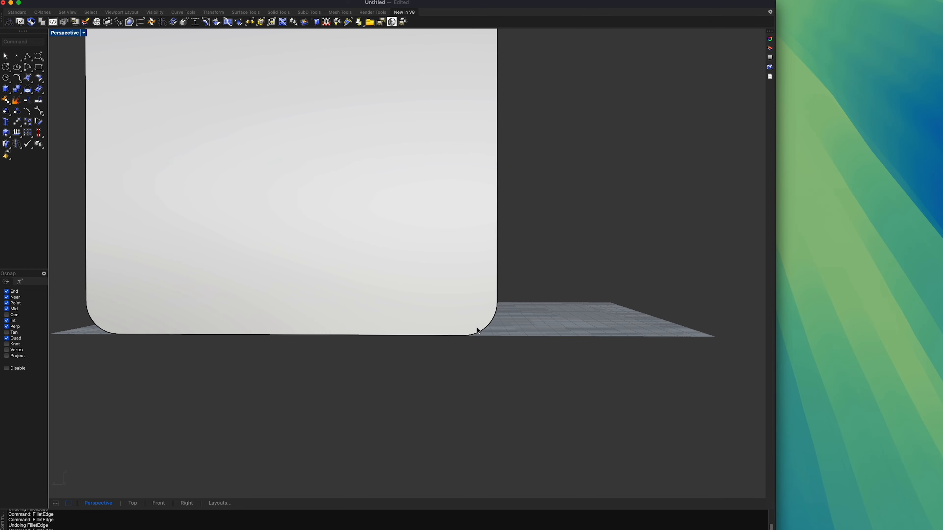
{"action": "right_click_drag", "start_coordinate": [478, 330], "coordinate": [340, 270]}
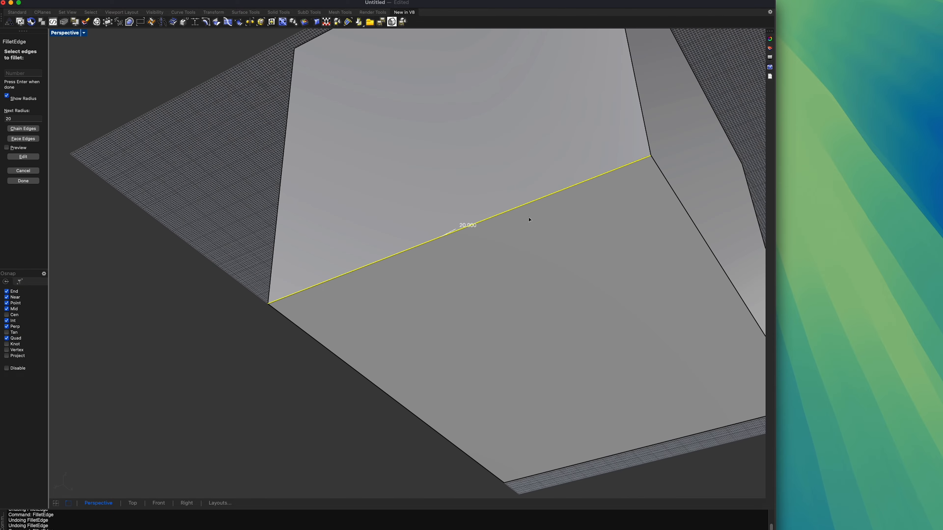
On the solid box with sharp vertical corners, fillet the two opposite underside edges with a radius of 20.
{"action": "right_click_drag", "start_coordinate": [529, 219], "coordinate": [369, 224]}
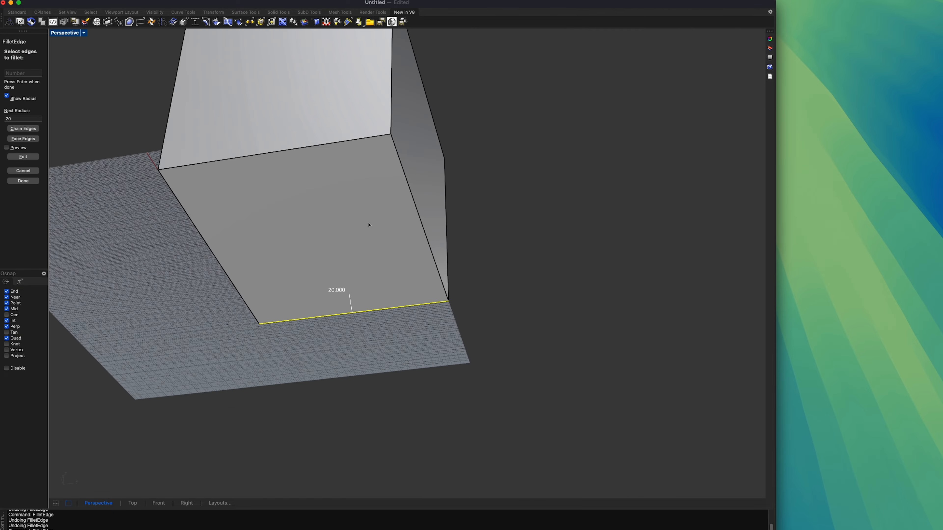
{"action": "left_click", "coordinate": [347, 142]}
{"action": "key", "text": "Return"}
{"action": "key", "text": "Return"}
{"action": "right_click_drag", "start_coordinate": [500, 146], "coordinate": [396, 196]}
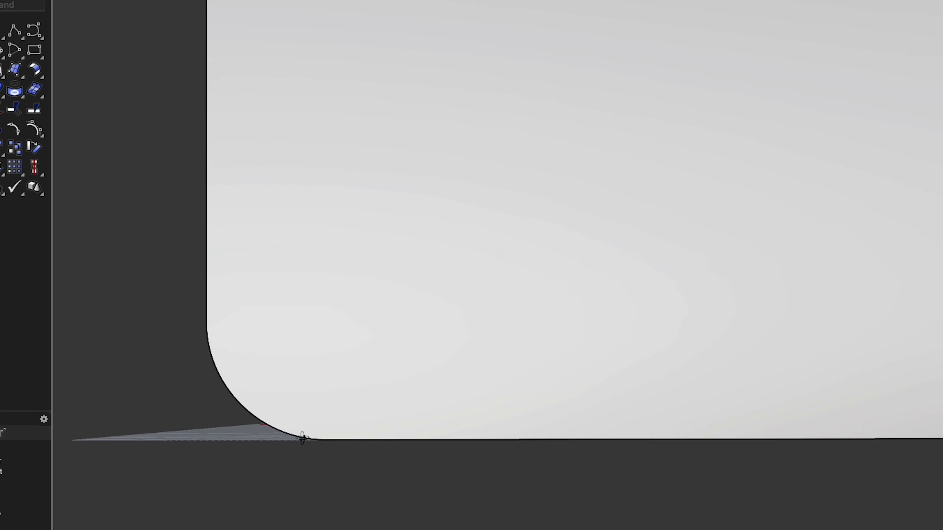
{"action": "right_click_drag", "start_coordinate": [188, 282], "coordinate": [207, 280]}
{"action": "right_click_drag", "start_coordinate": [333, 427], "coordinate": [336, 434]}
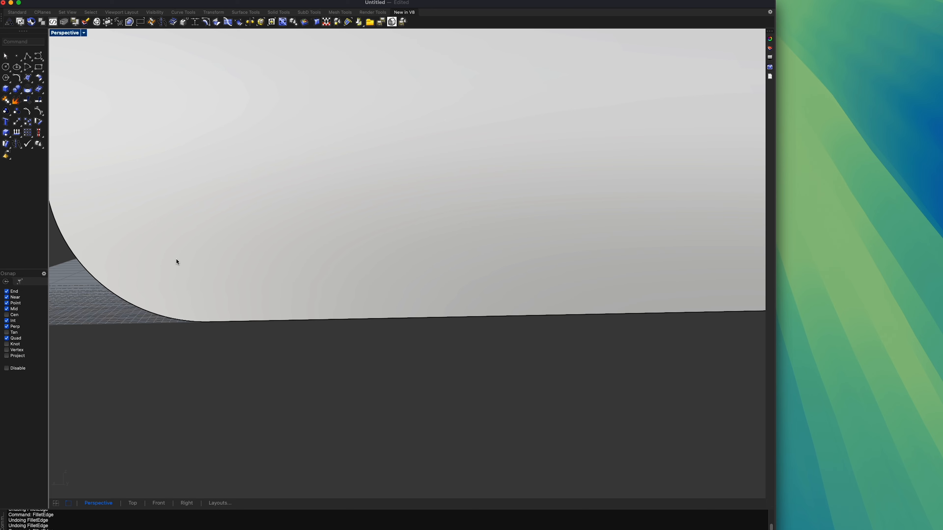
{"action": "scroll", "coordinate": [178, 260], "scroll_direction": "down", "scroll_amount": 3}
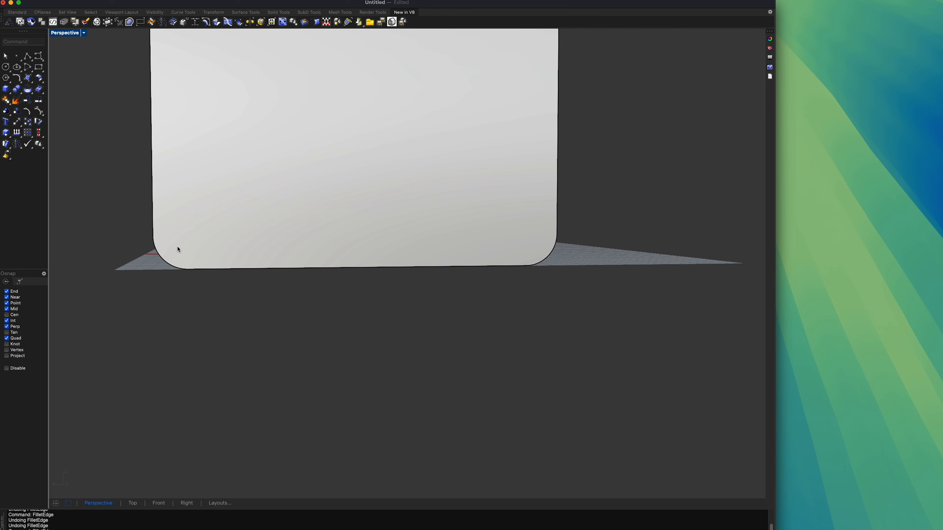
Undo the underside fillet, try chamfering the same two opposite bottom edges by a distance of 10, and undo the chamfer.
{"action": "key", "text": "super+z"}
{"action": "right_click_drag", "start_coordinate": [179, 248], "coordinate": [227, 259]}
{"action": "type", "text": "ChamferEdge"}
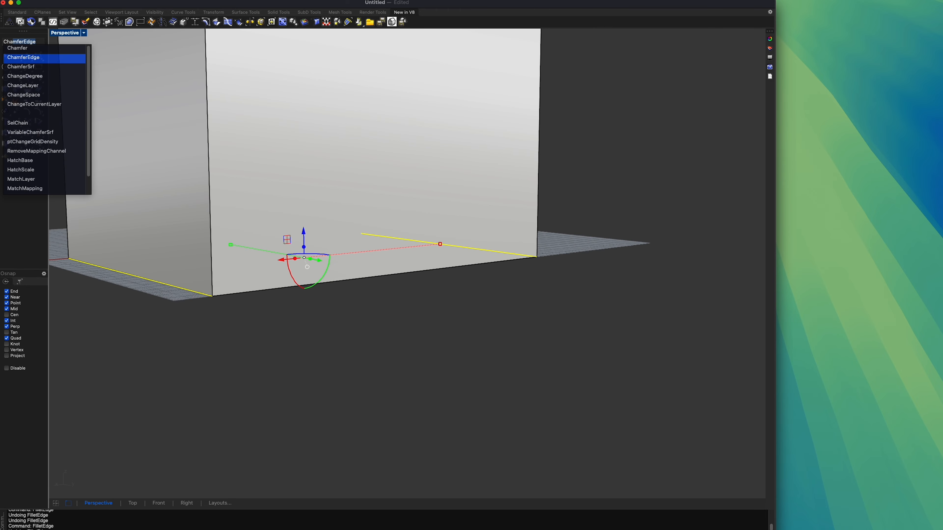
{"action": "key", "text": "Return"}
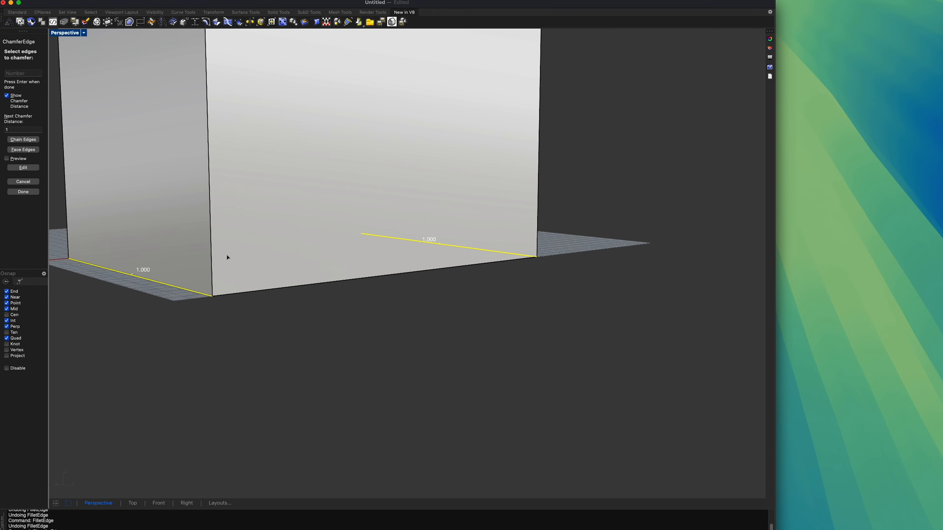
{"action": "type", "text": "10"}
{"action": "key", "text": "Return"}
{"action": "right_click_drag", "start_coordinate": [335, 238], "coordinate": [295, 236]}
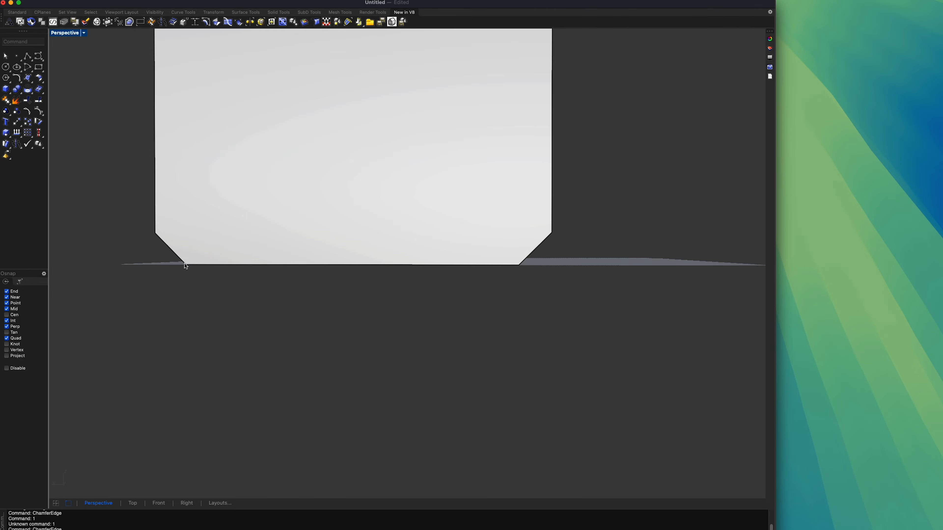
{"action": "right_click_drag", "start_coordinate": [186, 266], "coordinate": [408, 257]}
{"action": "key", "text": "super+z"}
Fillet the four vertical corner edges of the box, giving the pair on one side a larger radius than the opposite pair.
{"action": "scroll", "coordinate": [387, 267], "scroll_direction": "down", "scroll_amount": 10}
{"action": "key", "text": "Escape"}
{"action": "type", "text": "f"}
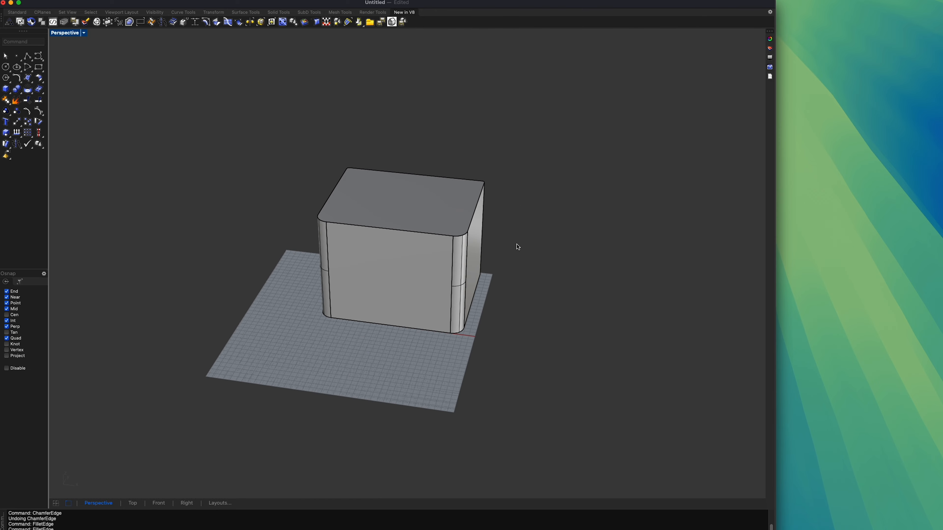
{"action": "right_click_drag", "start_coordinate": [518, 247], "coordinate": [467, 183]}
{"action": "scroll", "coordinate": [411, 227], "scroll_direction": "up", "scroll_amount": 5}
{"action": "right_click_drag", "start_coordinate": [409, 240], "coordinate": [314, 56]}
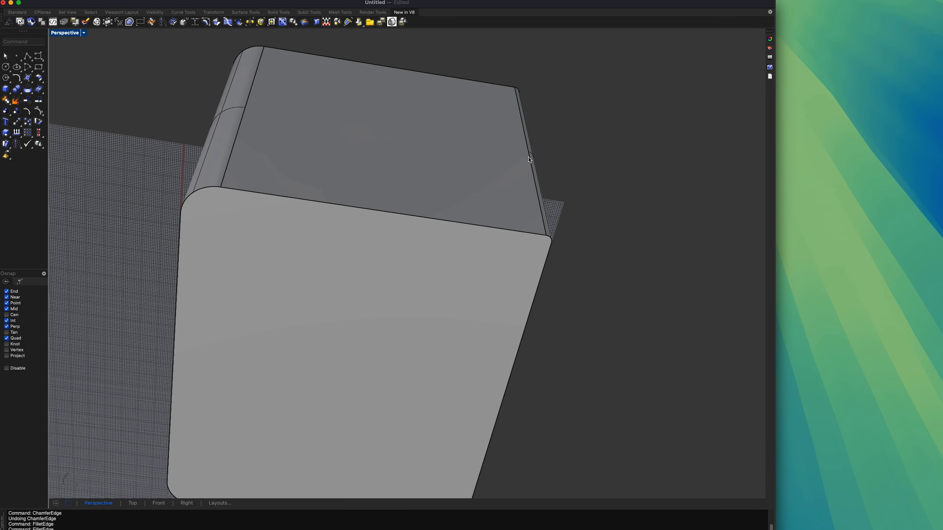
{"action": "scroll", "coordinate": [531, 161], "scroll_direction": "up", "scroll_amount": 5}
{"action": "right_click_drag", "start_coordinate": [569, 254], "coordinate": [499, 220]}
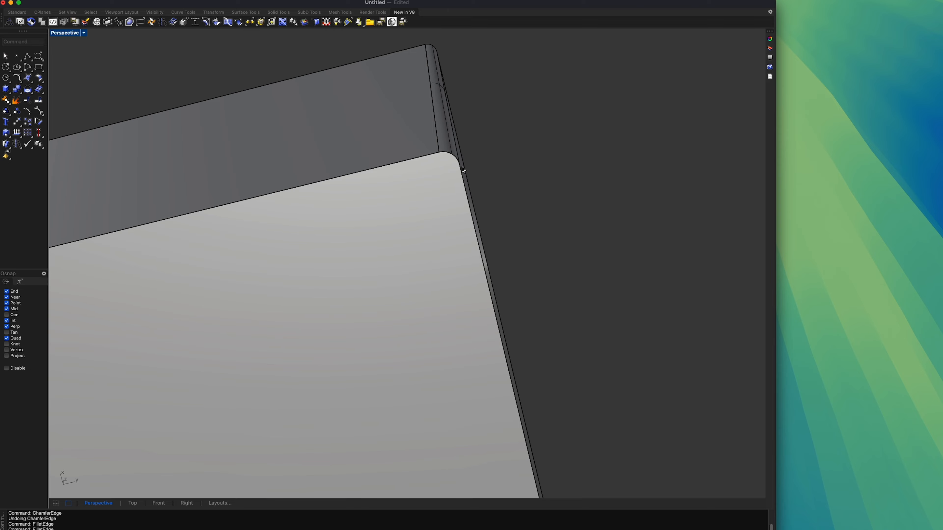
{"action": "right_click_drag", "start_coordinate": [436, 172], "coordinate": [312, 252]}
Try to shell the filleted box with its top face removed, and undo the shell.
{"action": "scroll", "coordinate": [390, 264], "scroll_direction": "down", "scroll_amount": 5}
{"action": "type", "text": "ell"}
{"action": "key", "text": "Return"}
{"action": "left_click", "coordinate": [366, 229]}
{"action": "scroll", "coordinate": [327, 299], "scroll_direction": "up", "scroll_amount": 6}
{"action": "key", "text": "Return"}
{"action": "key", "text": "super+z"}
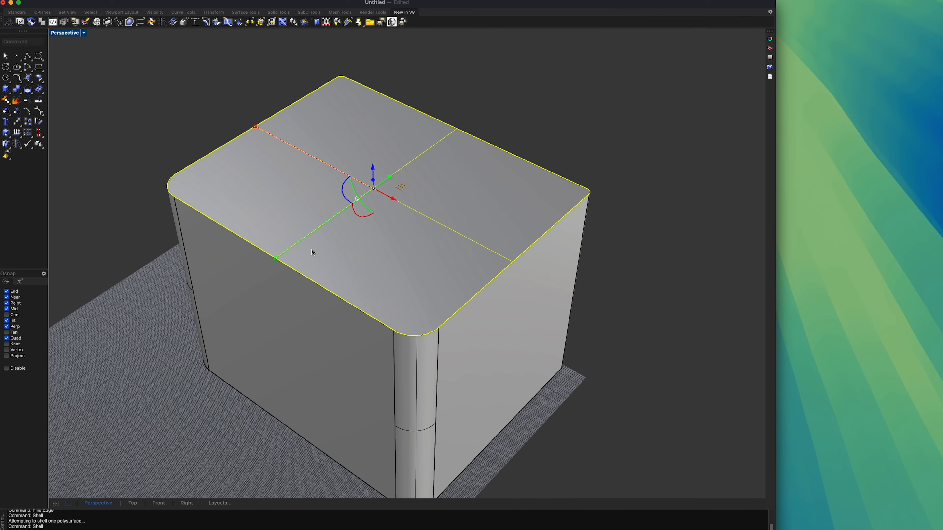
Shell the filleted box again with its top face removed, and check its base and open interior.
{"action": "key", "text": "Return"}
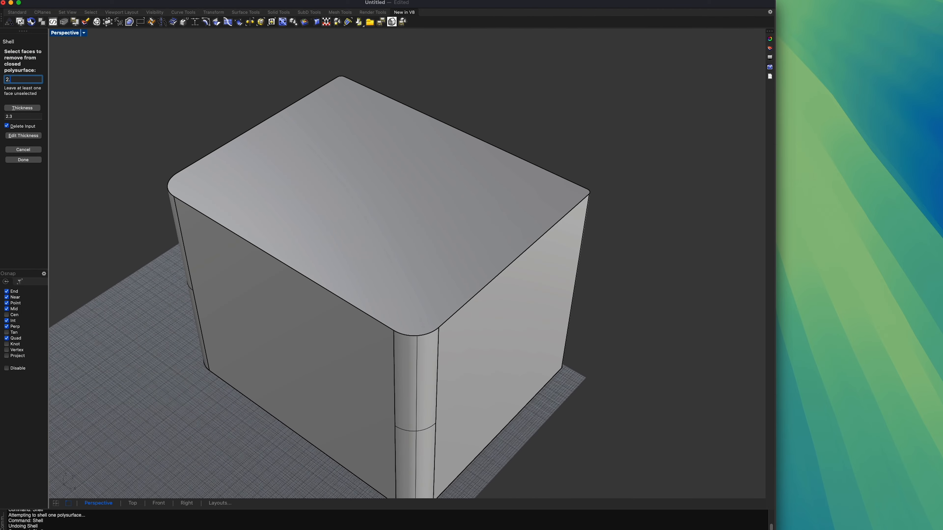
{"action": "left_click", "coordinate": [295, 243]}
{"action": "key", "text": "Return"}
{"action": "right_click_drag", "start_coordinate": [350, 249], "coordinate": [396, 225]}
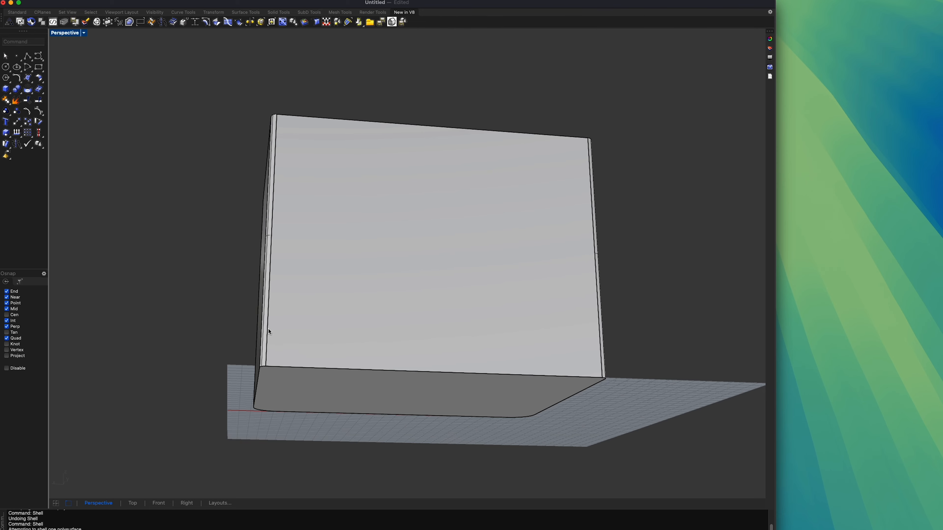
{"action": "right_click_drag", "start_coordinate": [270, 302], "coordinate": [415, 133]}
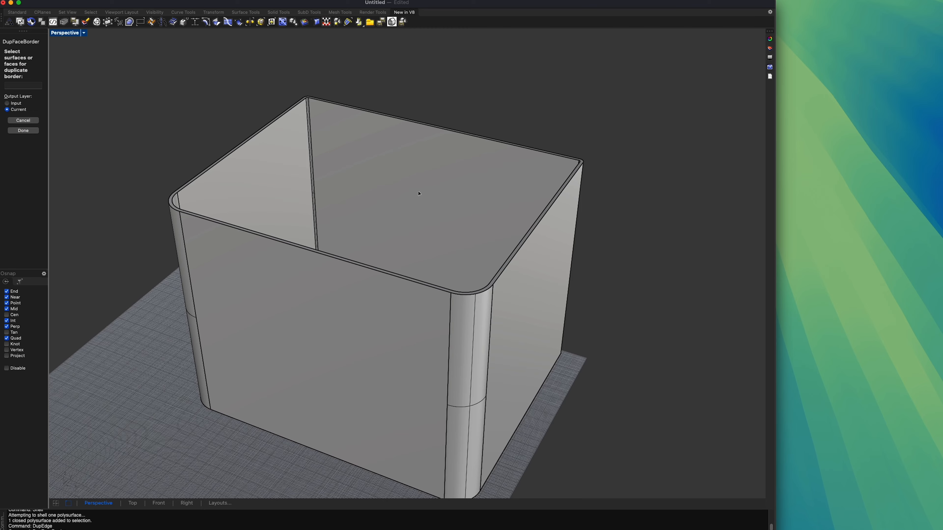
Start a polyline near the middle of a long wall's rim, with a short first segment running straight down the inside face.
{"action": "left_click", "coordinate": [467, 205]}
{"action": "right_click_drag", "start_coordinate": [467, 204], "coordinate": [481, 256]}
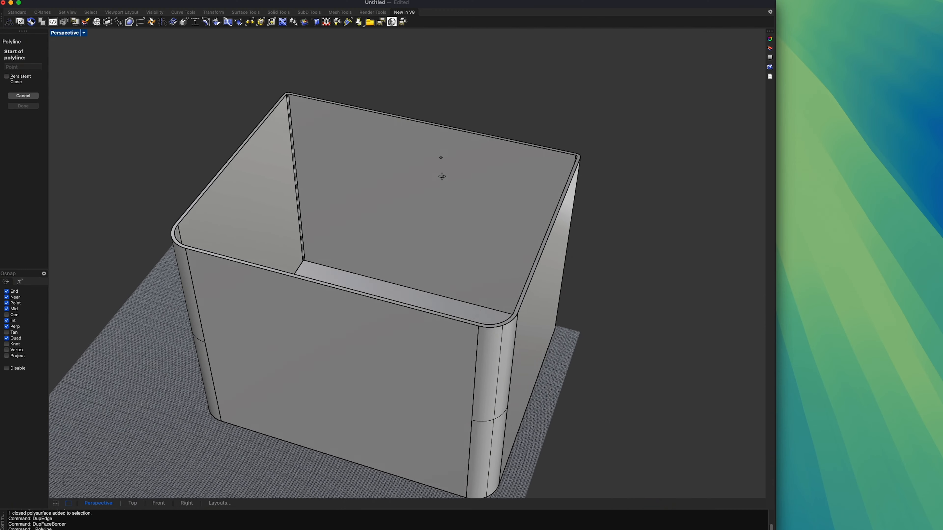
{"action": "right_click_drag", "start_coordinate": [441, 175], "coordinate": [431, 132]}
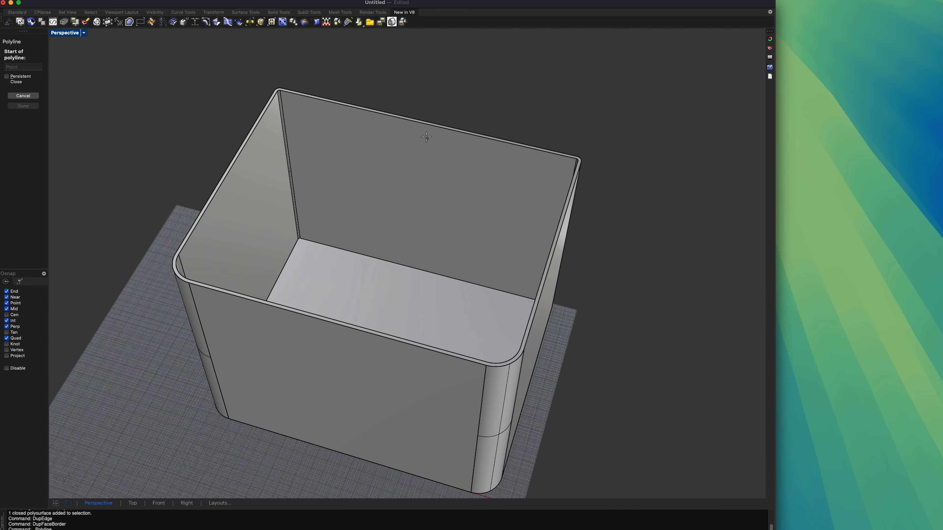
{"action": "left_click", "coordinate": [424, 124]}
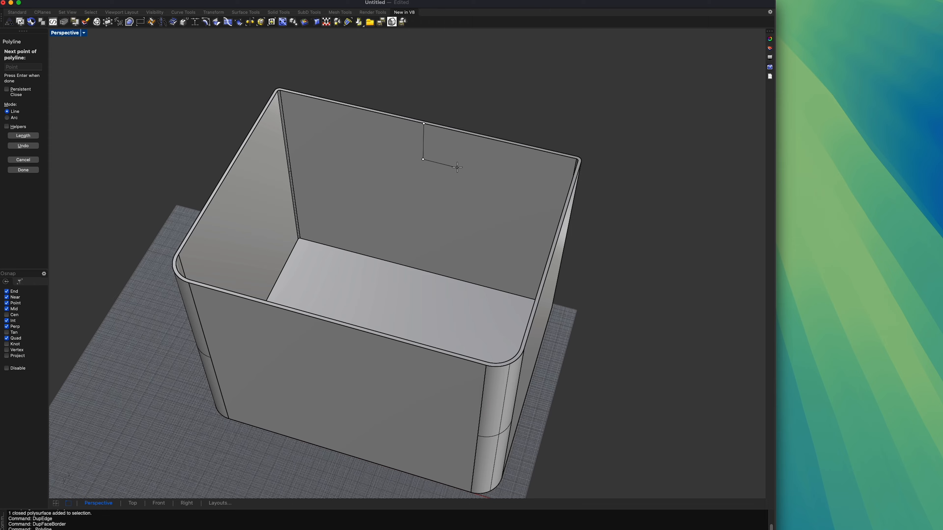
{"action": "right_click_drag", "start_coordinate": [459, 164], "coordinate": [404, 174]}
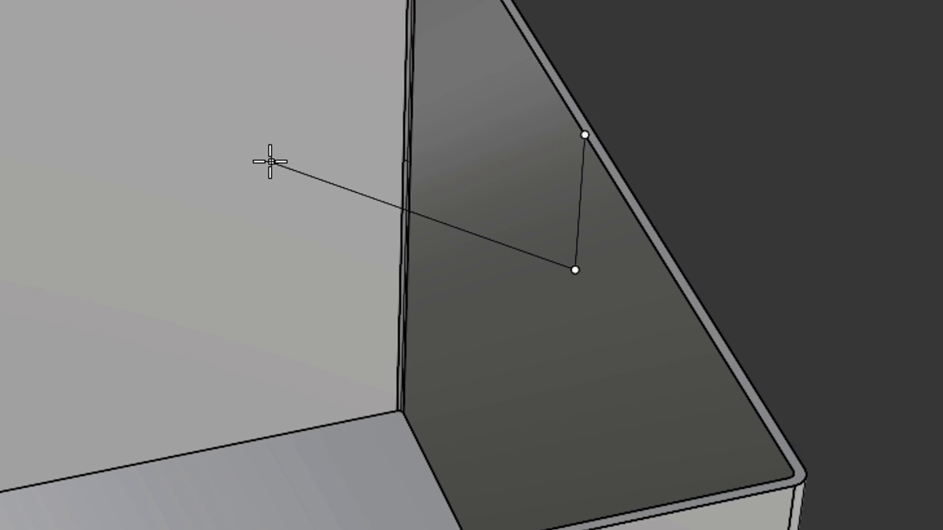
{"action": "right_click_drag", "start_coordinate": [272, 160], "coordinate": [545, 158]}
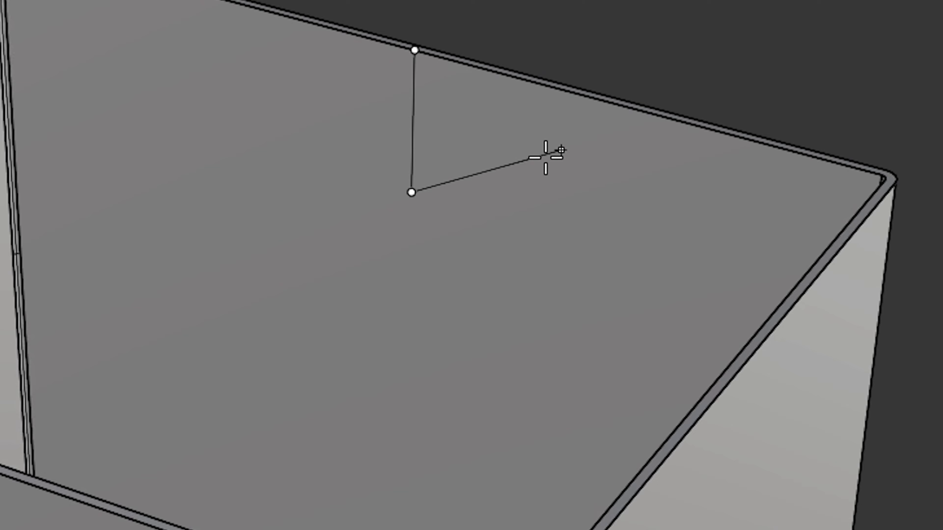
{"action": "left_click", "coordinate": [399, 194]}
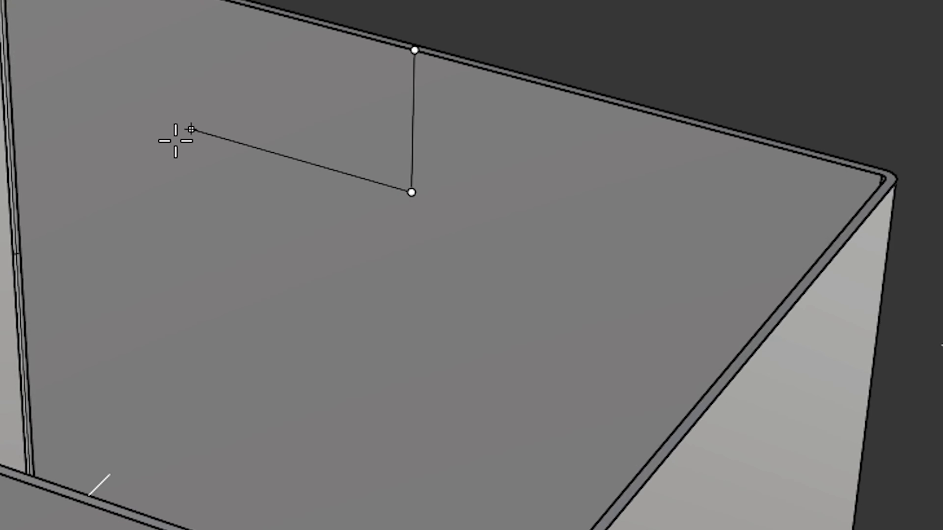